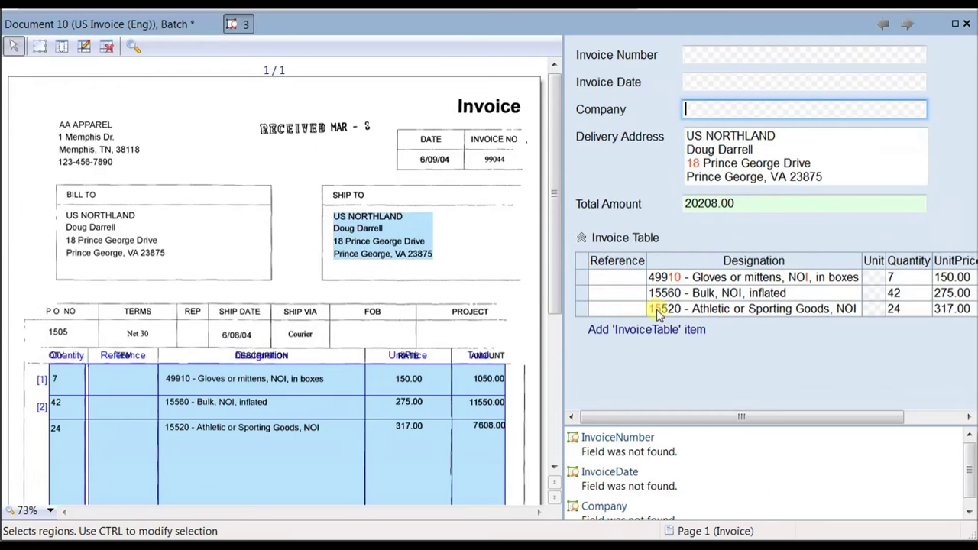
- Widen the data form beside the invoice image and go to the unfound Invoice Number field
{"action": "left_click", "coordinate": [611, 440]}
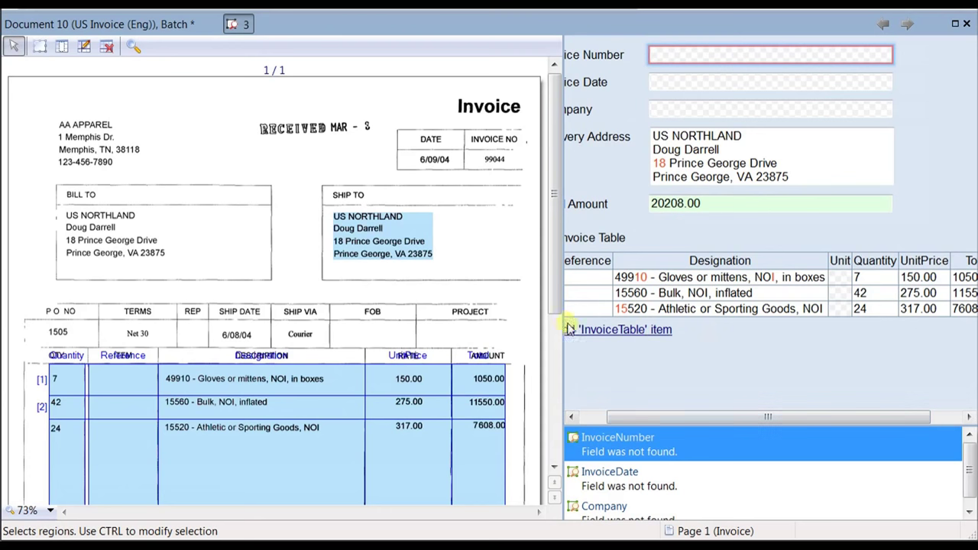
{"action": "left_click_drag", "start_coordinate": [559, 325], "coordinate": [512, 325]}
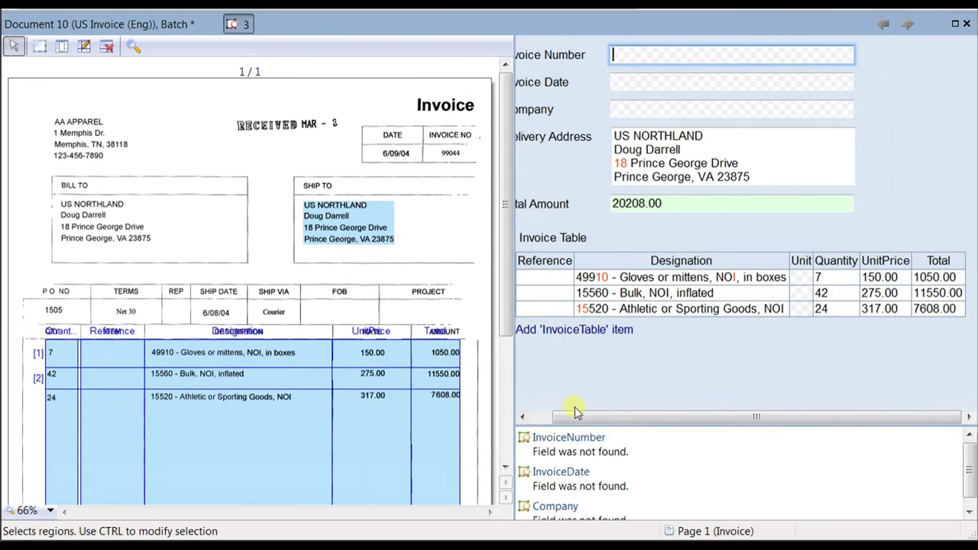
{"action": "left_click", "coordinate": [552, 441]}
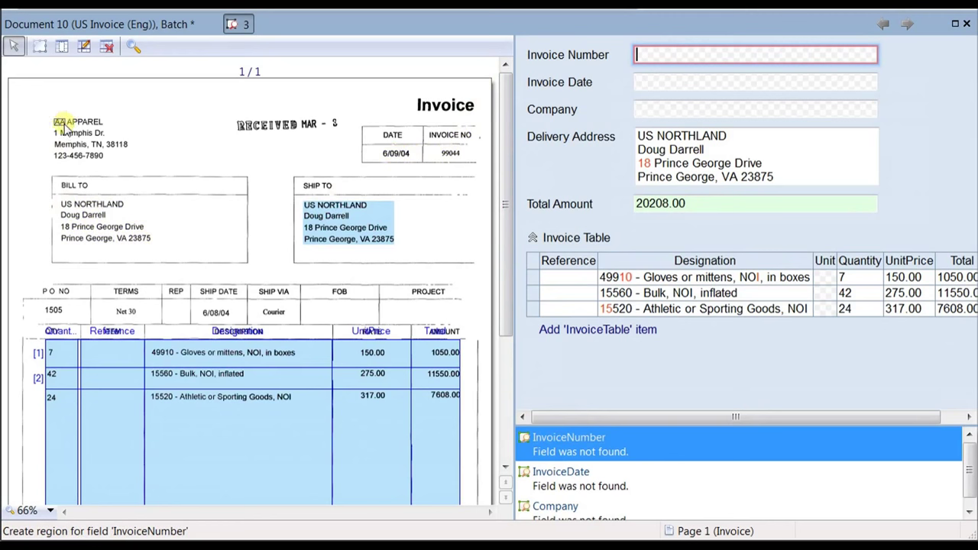
{"action": "left_click", "coordinate": [700, 60]}
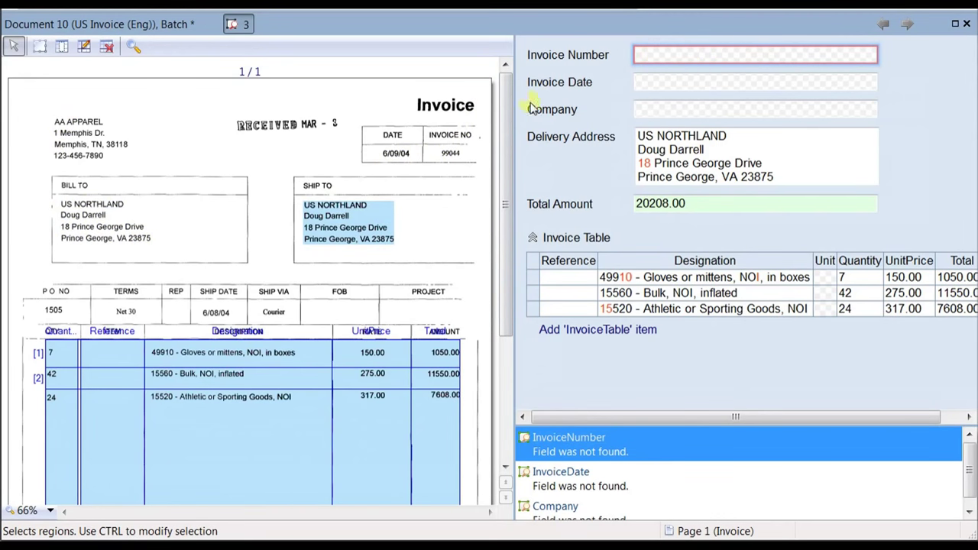
- Capture the missing Invoice Number, Invoice Date 6/09/04 and Company AA APPAREL directly from the scanned invoice image
{"action": "left_click", "coordinate": [451, 155]}
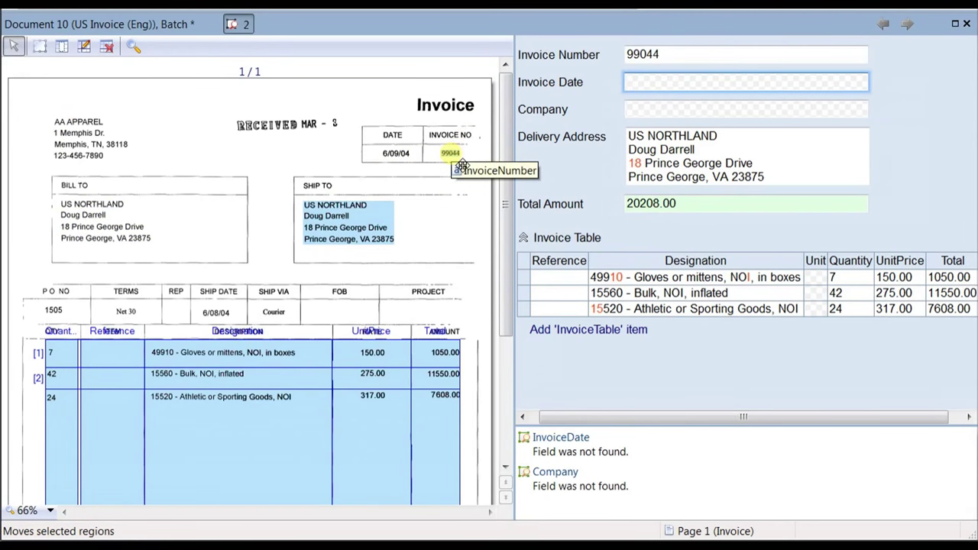
{"action": "left_click", "coordinate": [408, 164]}
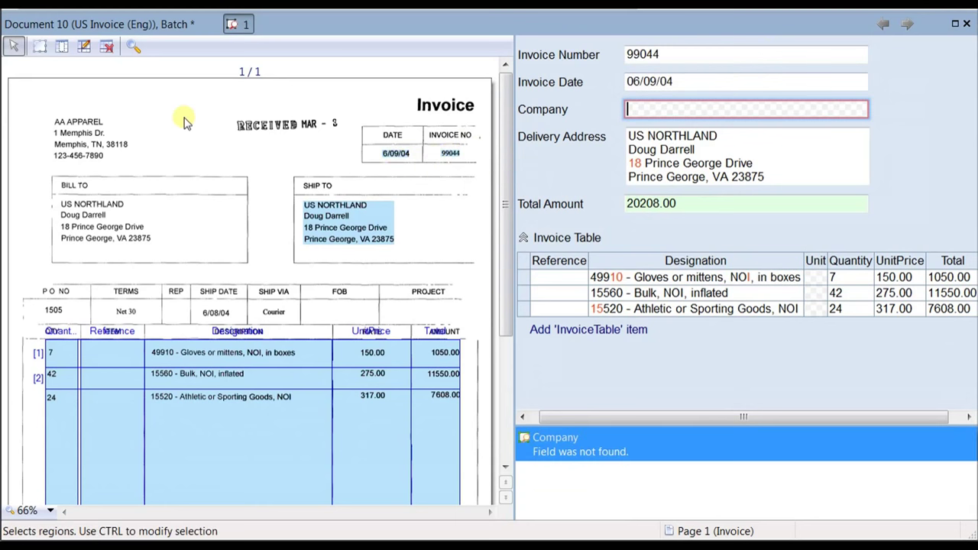
{"action": "left_click_drag", "start_coordinate": [64, 118], "coordinate": [116, 128]}
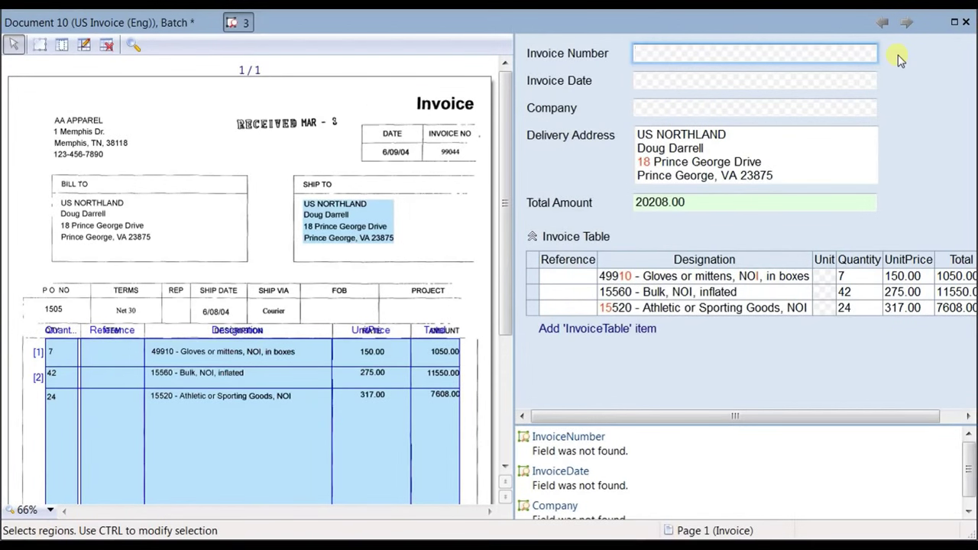
- Fill in the Invoice Number with the suggested value recognised from the scanned invoice
{"action": "type", "text": "99"}
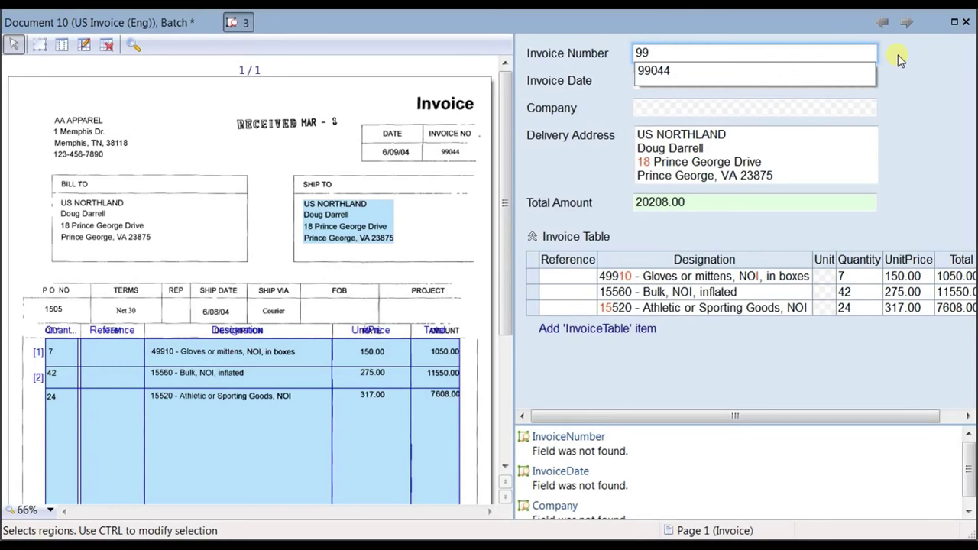
{"action": "key", "text": "Down"}
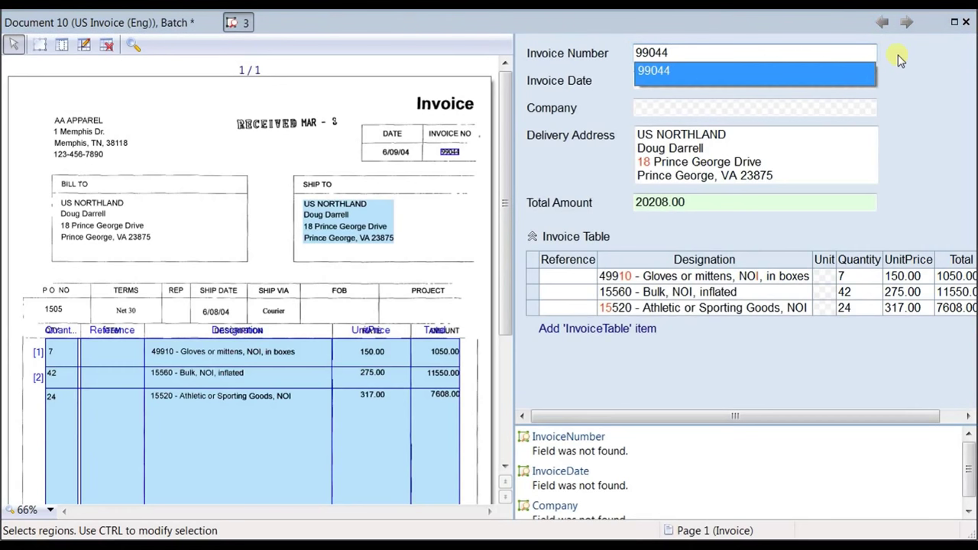
{"action": "key", "text": "Return"}
{"action": "key", "text": "Tab"}
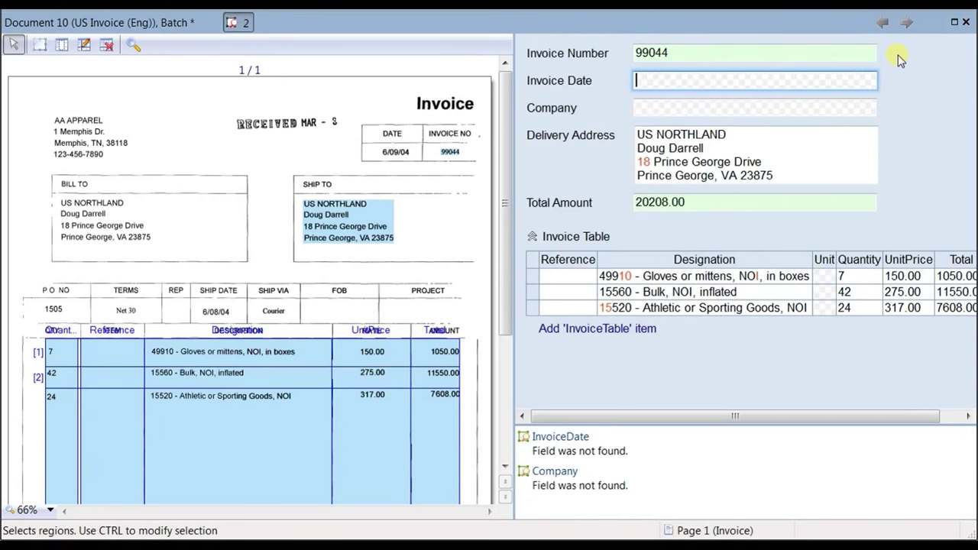
- Fill in the Invoice Date with the suggested value 6/09/04 recognised from the scan
{"action": "type", "text": "6"}
{"action": "key", "text": "Down"}
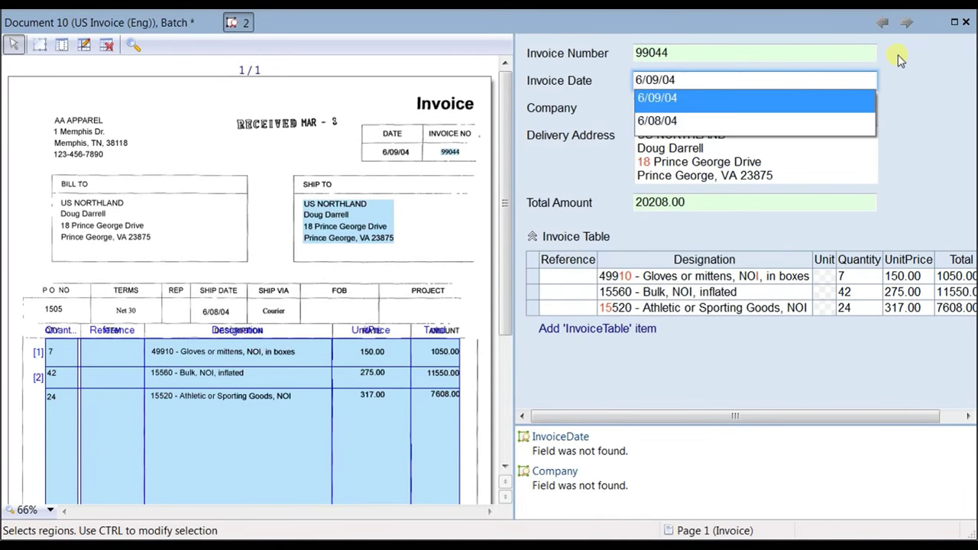
{"action": "key", "text": "Return"}
{"action": "key", "text": "Tab"}
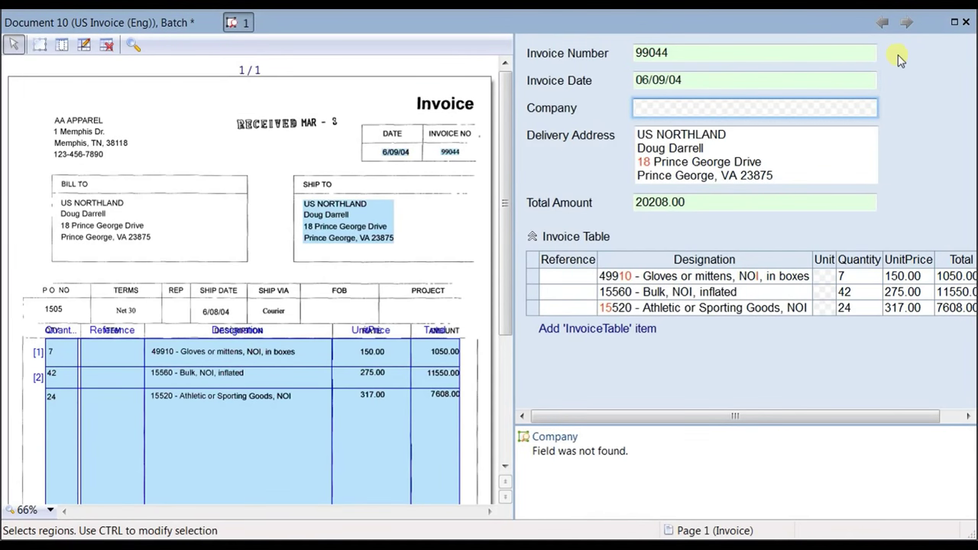
- Fill in the Company with the suggested value AA APPAREL recognised from the scan
{"action": "type", "text": "aa"}
{"action": "key", "text": "Down"}
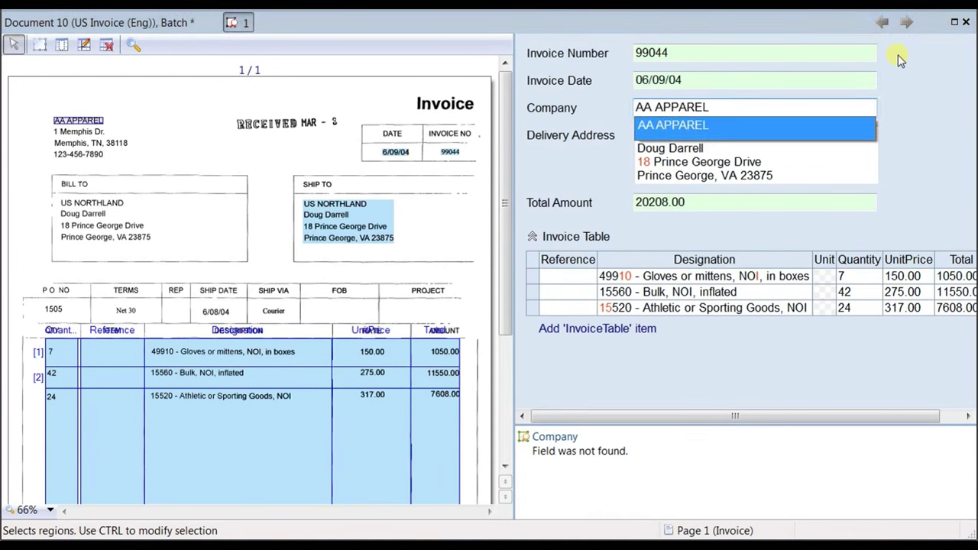
{"action": "key", "text": "Return"}
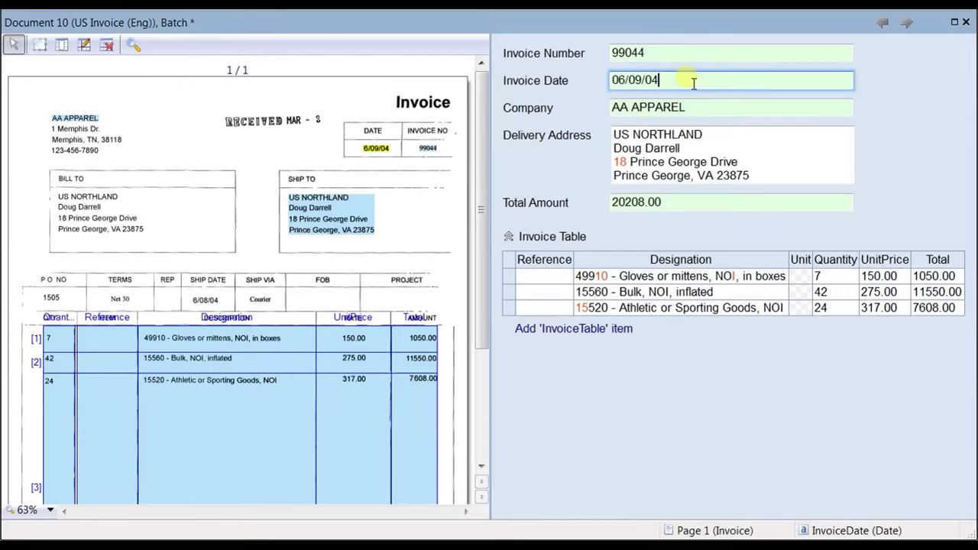
- Re-enter the 06/09/04 Invoice Date with mixed separators to test the automatic date formatting
{"action": "left_click_drag", "start_coordinate": [692, 81], "coordinate": [420, 81]}
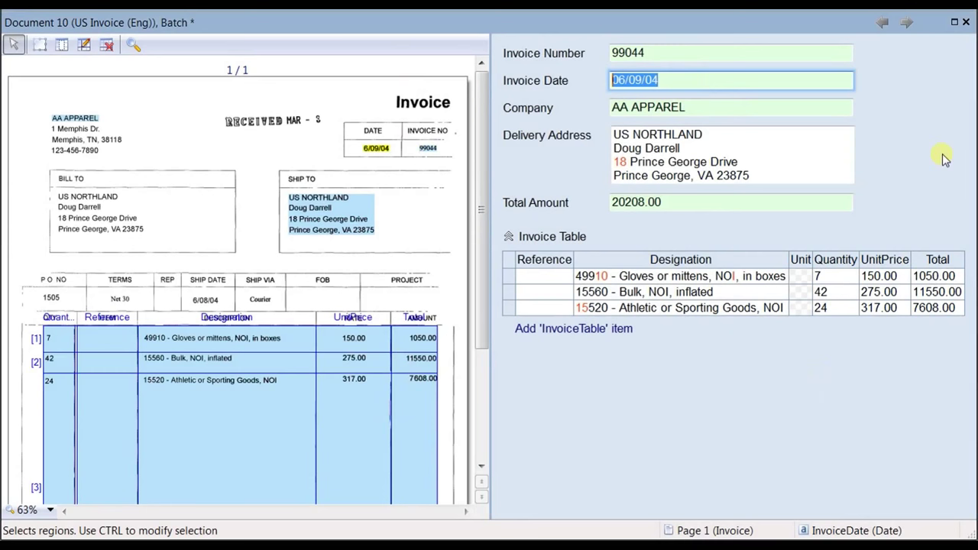
{"action": "type", "text": "06/09-"}
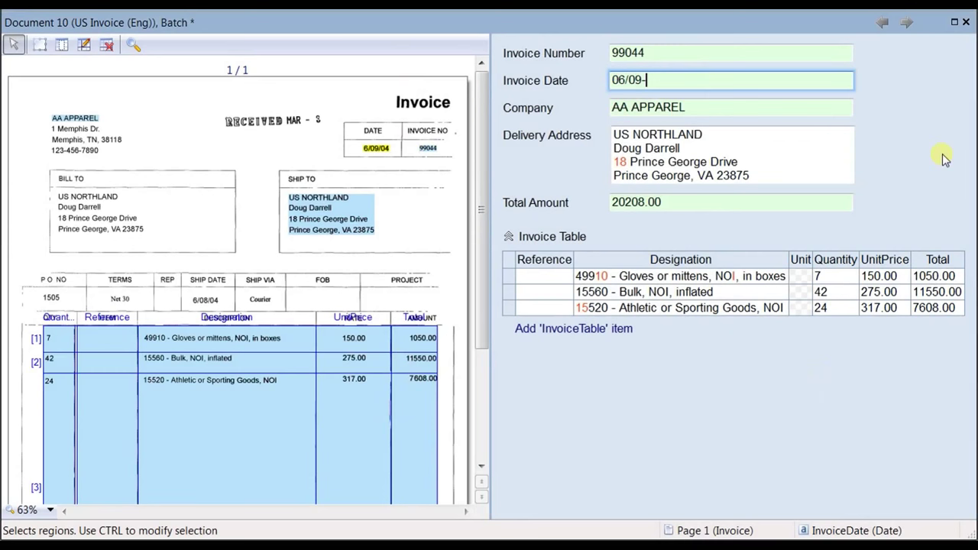
{"action": "type", "text": ".04"}
{"action": "key", "text": "Tab"}
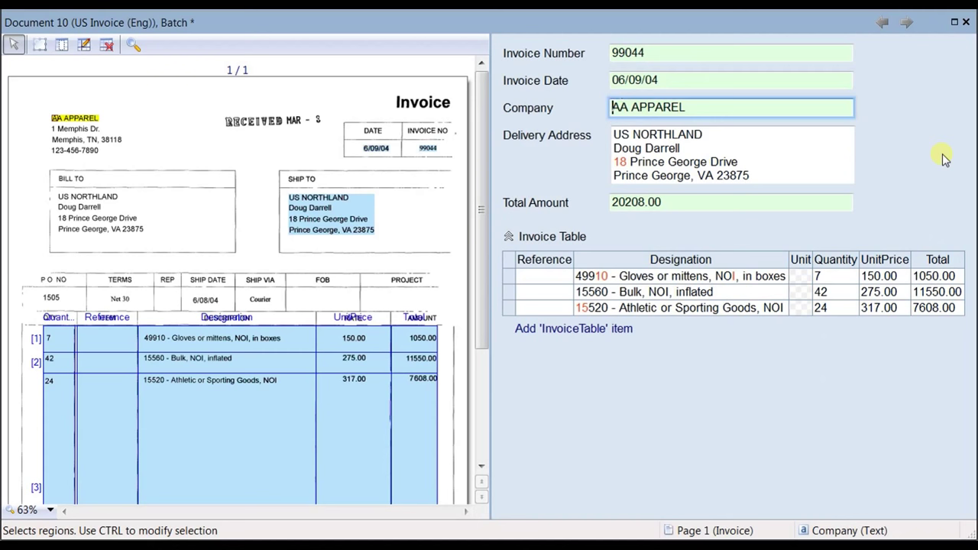
- Change the Invoice Date to the invalid value 06/09/0x and select the resulting InvoiceDate format error
{"action": "left_click", "coordinate": [666, 88]}
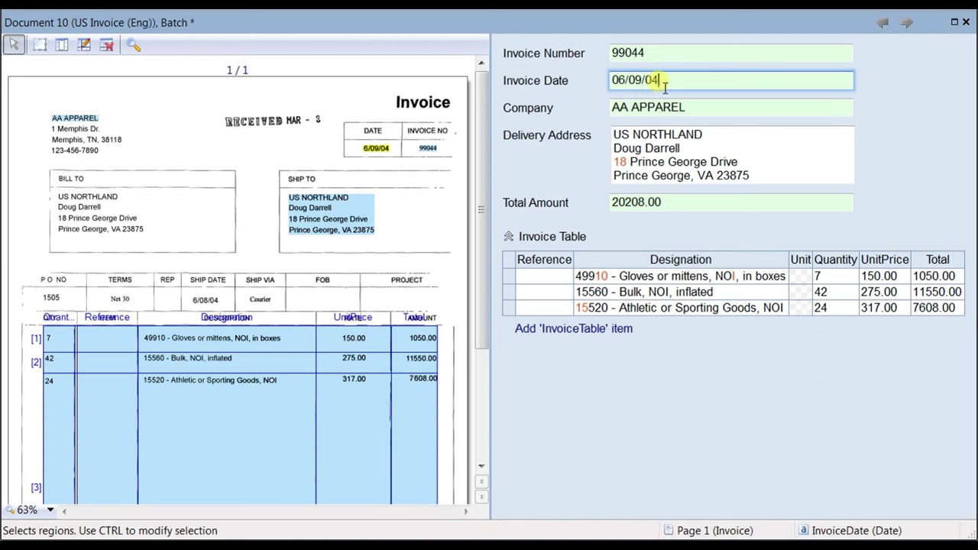
{"action": "key", "text": "BackSpace"}
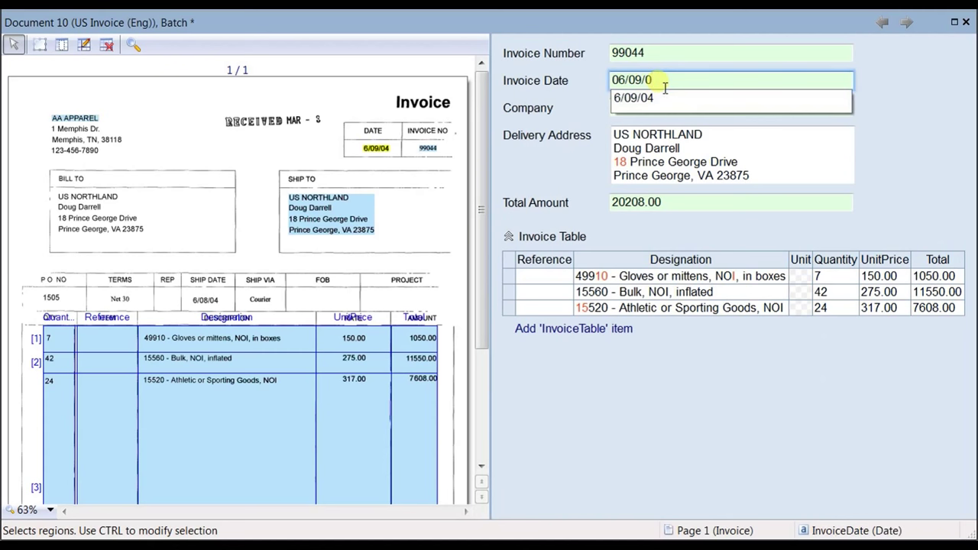
{"action": "type", "text": "x"}
{"action": "key", "text": "Tab"}
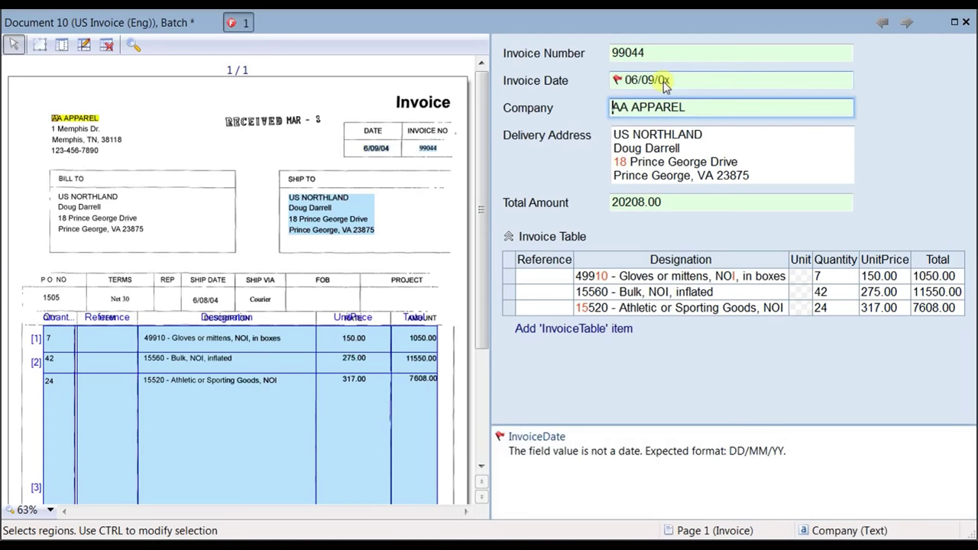
{"action": "left_click", "coordinate": [537, 438]}
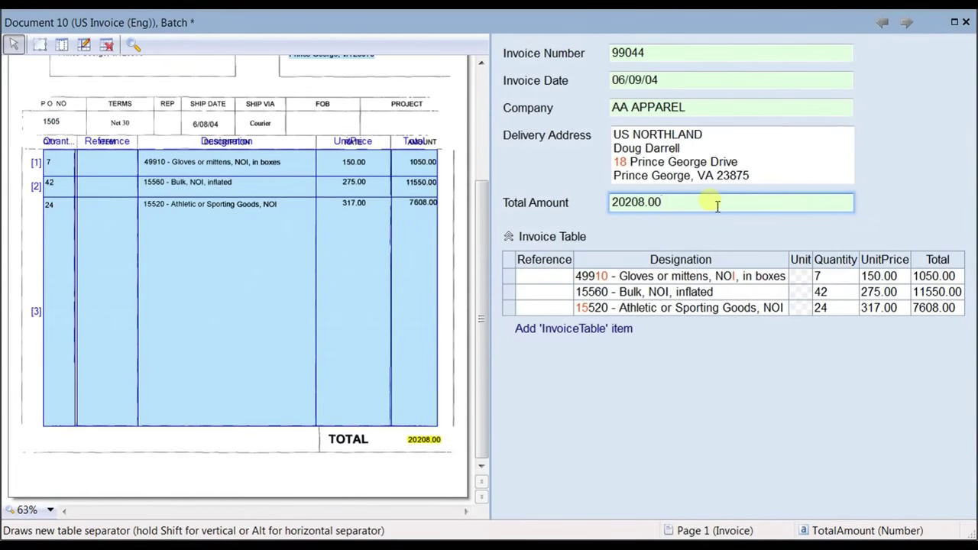
- Set the Total Amount to 20208.01 to test the checksum rule
{"action": "key", "text": "BackSpace"}
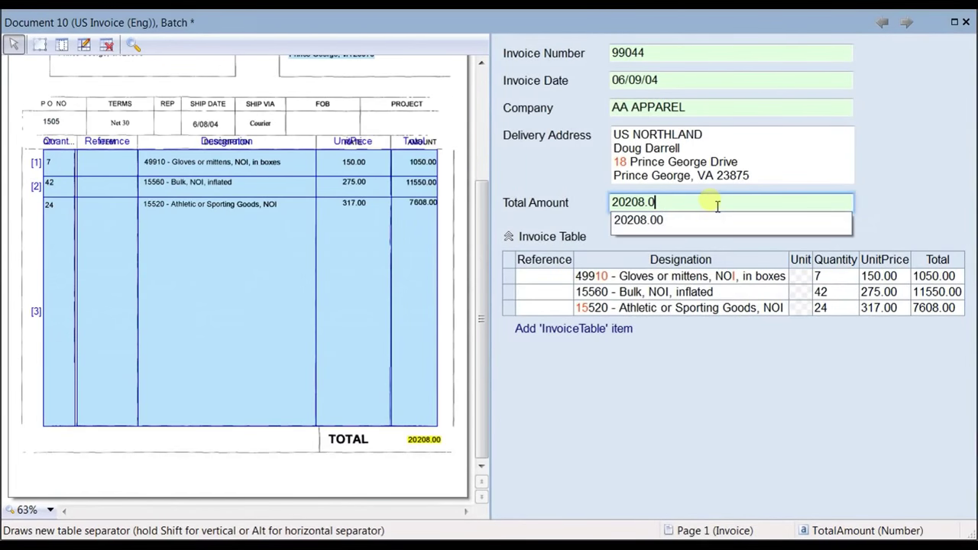
{"action": "type", "text": "1"}
{"action": "key", "text": "Tab"}
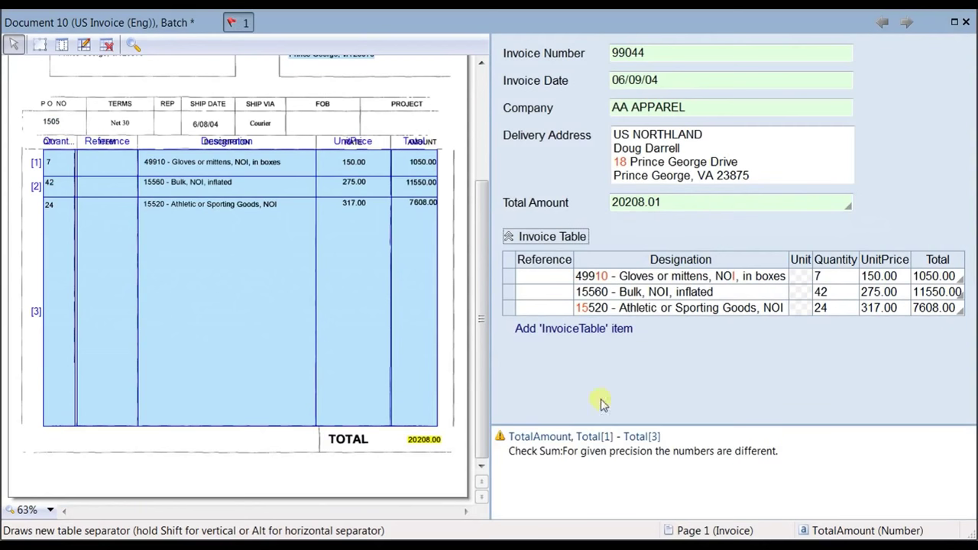
- Select the Total Amount checksum error and open the suggested correction for the Total Amount field
{"action": "left_click", "coordinate": [551, 437]}
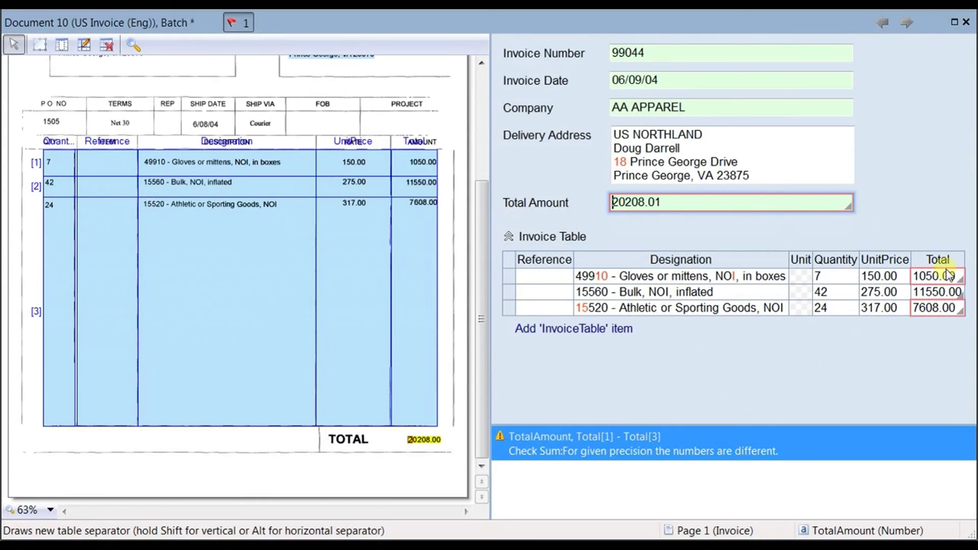
{"action": "left_click", "coordinate": [847, 208]}
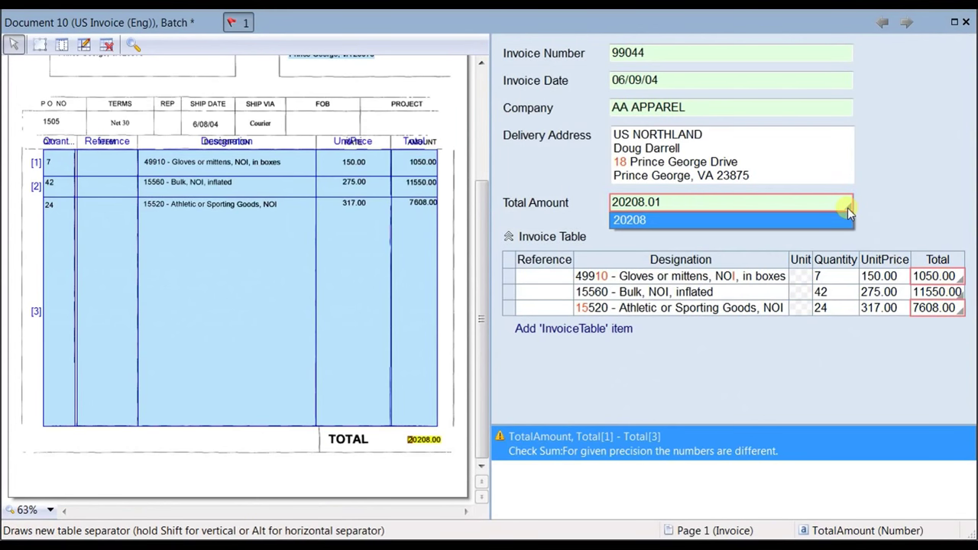